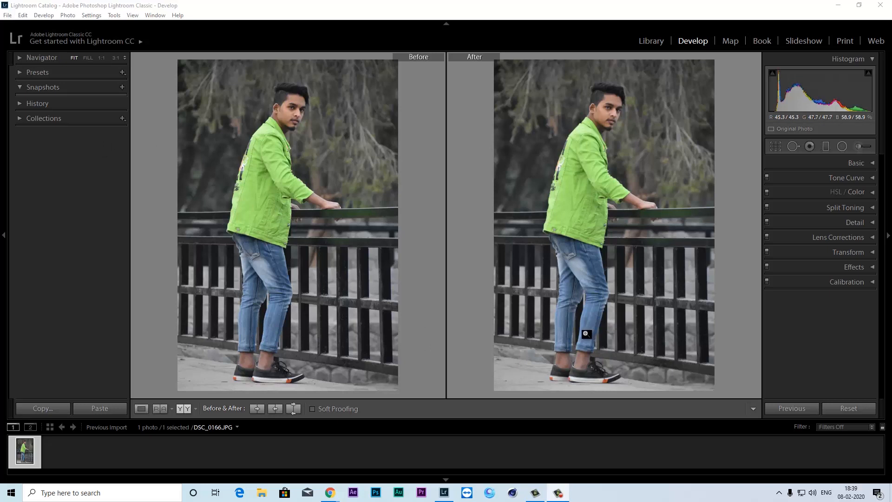
- Set the photo's exposure to +0.40 and its contrast to +21
left_click(859, 164)
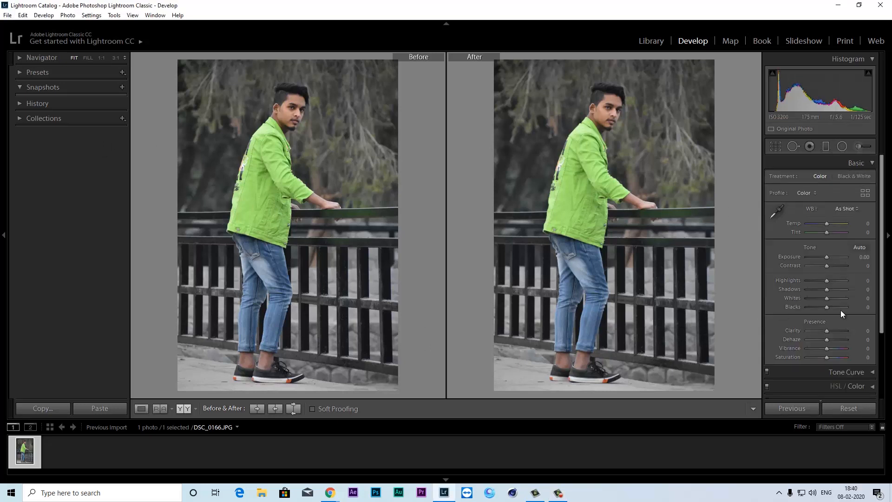
left_click_drag(826, 257, 829, 258)
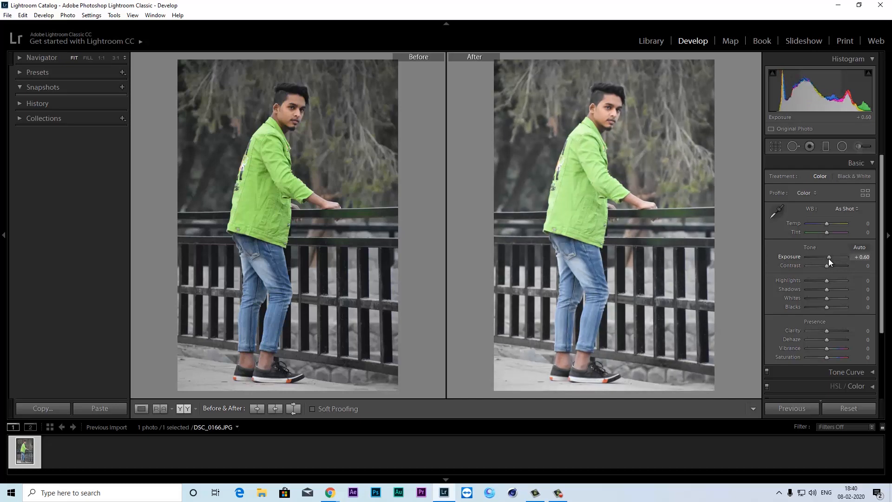
left_click(870, 260)
key("BackSpace")
type(".4")
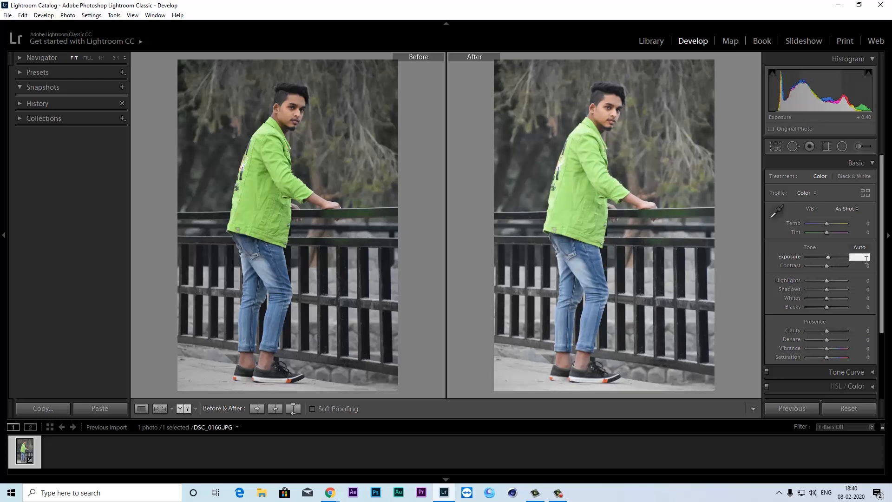
key("Return")
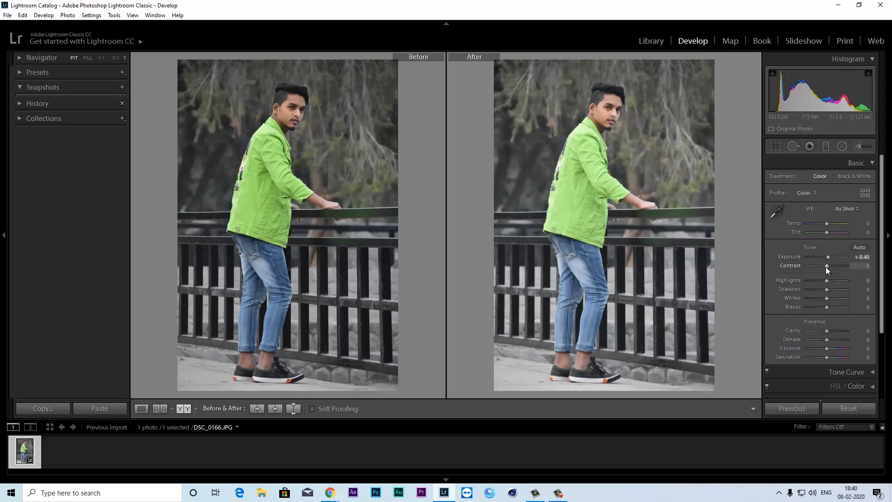
left_click_drag(827, 267, 830, 268)
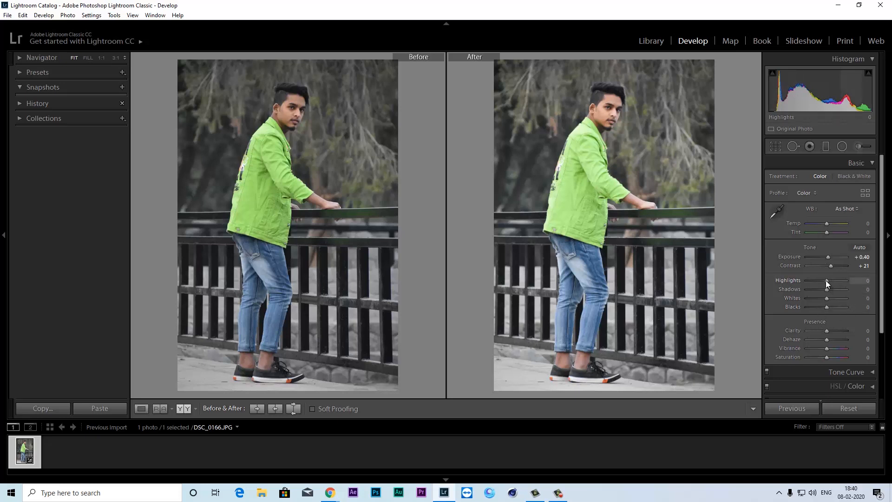
- Set highlights to −90, shadows to +21, whites to +31 and blacks to −5
mouse_move(826, 280)
left_mouse_down()
mouse_move(802, 283)
mouse_move(809, 284)
left_mouse_up()
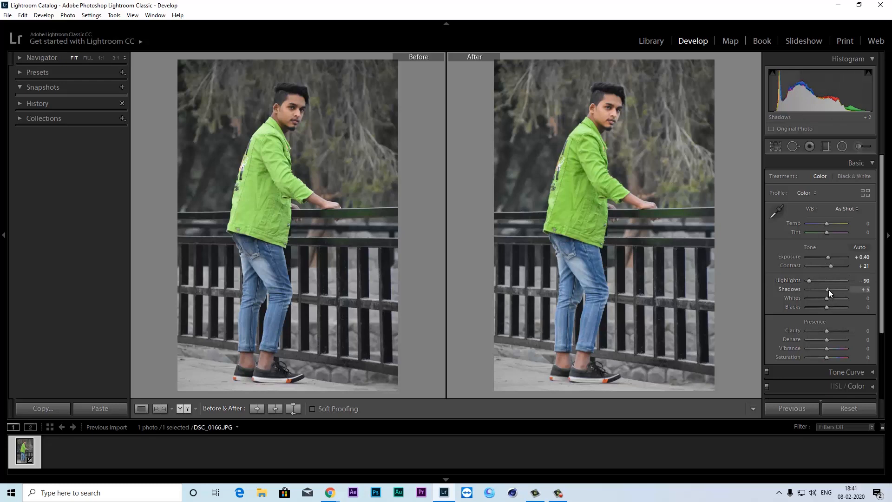
left_click_drag(829, 289, 830, 289)
left_click_drag(831, 290, 832, 291)
left_click_drag(831, 298, 832, 300)
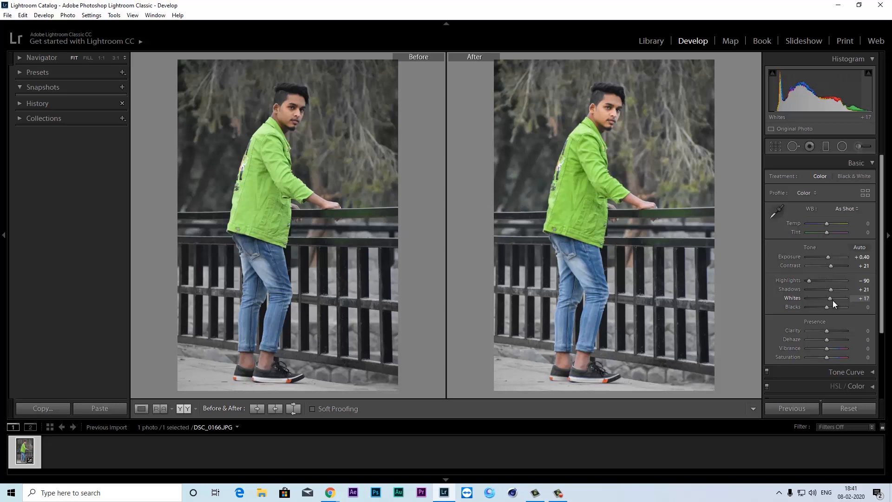
left_click_drag(833, 305, 835, 301)
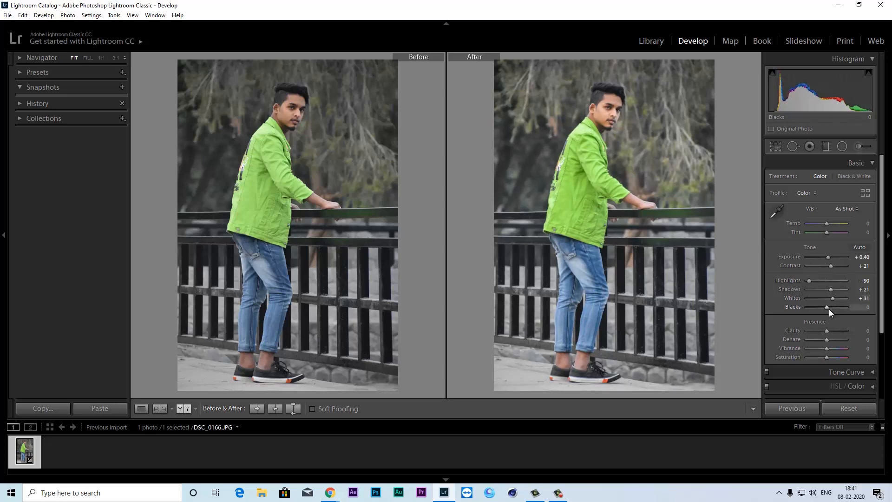
left_click_drag(827, 308, 826, 308)
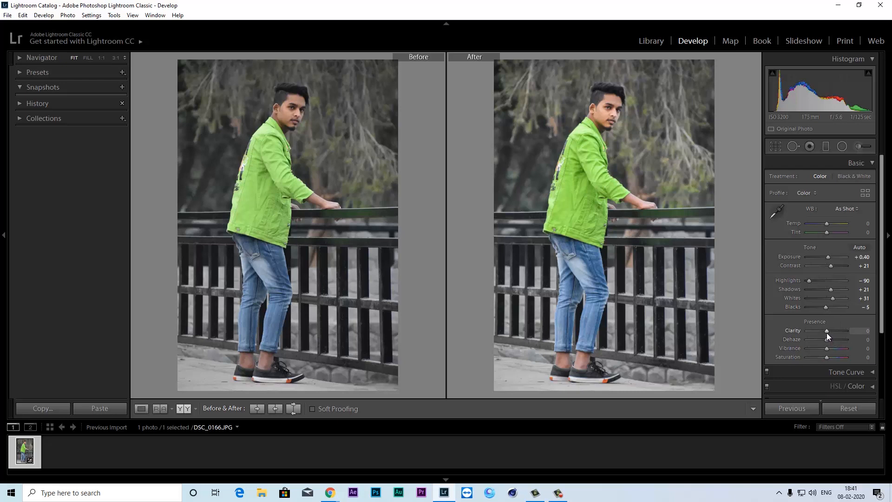
- Set clarity to +40, dehaze to +10 and vibrance to +10, and reduce the saturation slightly
left_click_drag(828, 330, 835, 332)
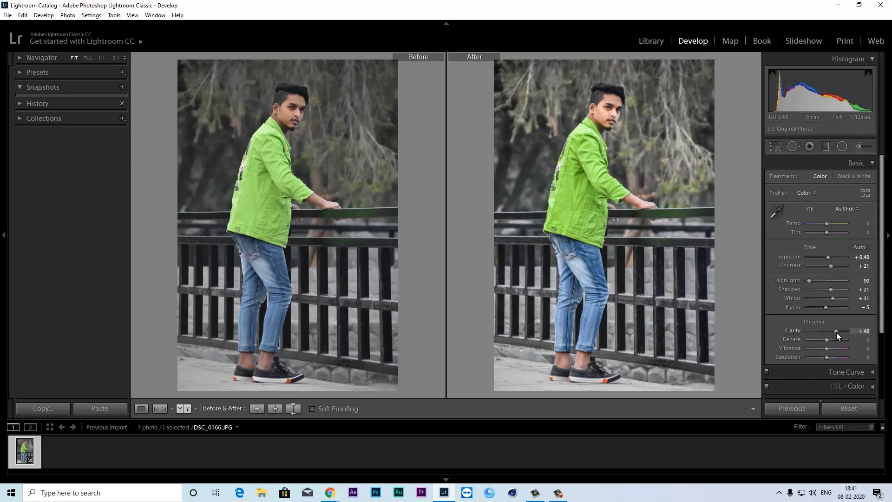
left_click_drag(833, 332, 833, 333)
left_click_drag(828, 340, 829, 341)
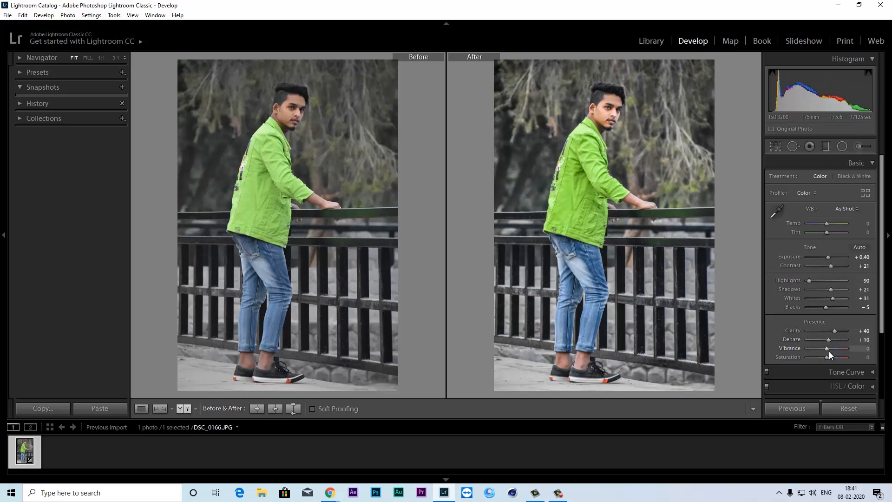
left_click_drag(829, 349, 831, 348)
left_click_drag(827, 356, 826, 357)
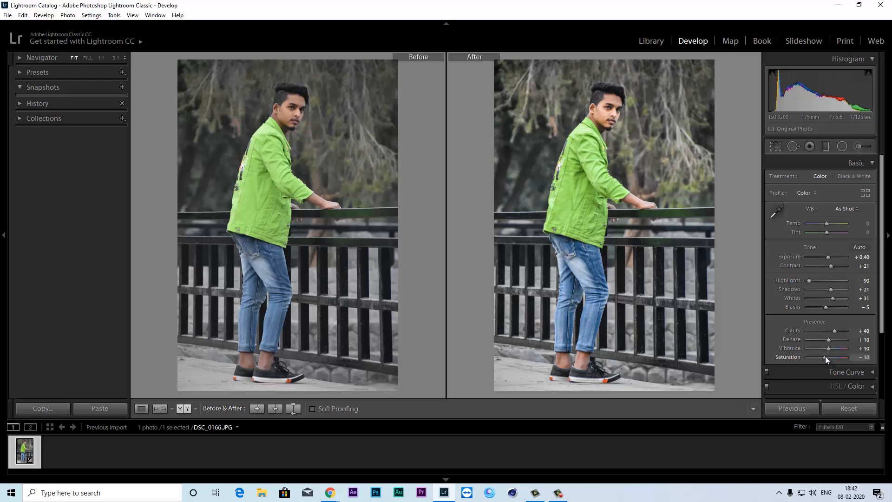
left_click_drag(826, 356, 827, 356)
left_click(873, 163)
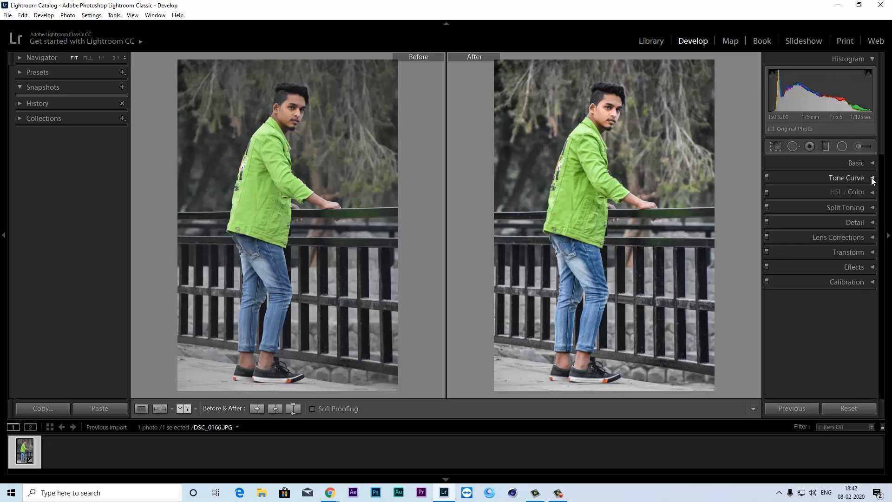
- Add a shadow point and a highlight point to the RGB tone curve and pull both slightly below the diagonal
left_click(873, 179)
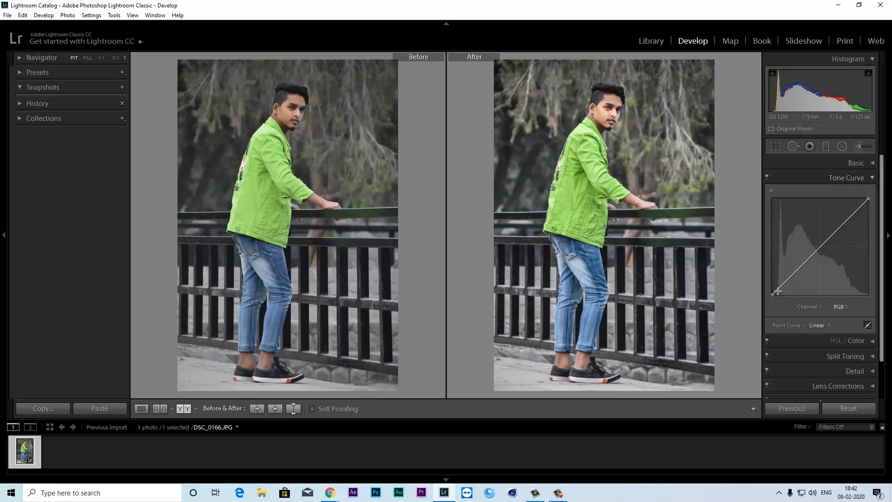
left_click(802, 267)
left_click(837, 233)
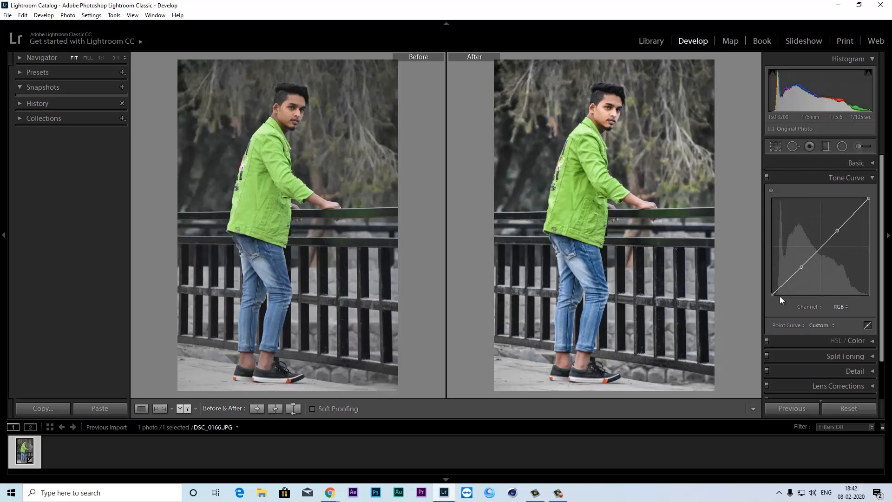
left_click_drag(802, 269, 802, 271)
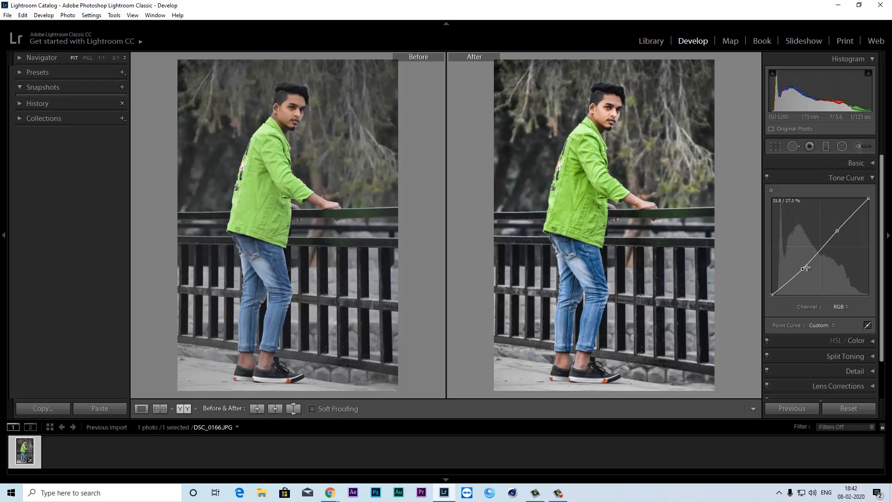
left_click_drag(837, 233, 844, 232)
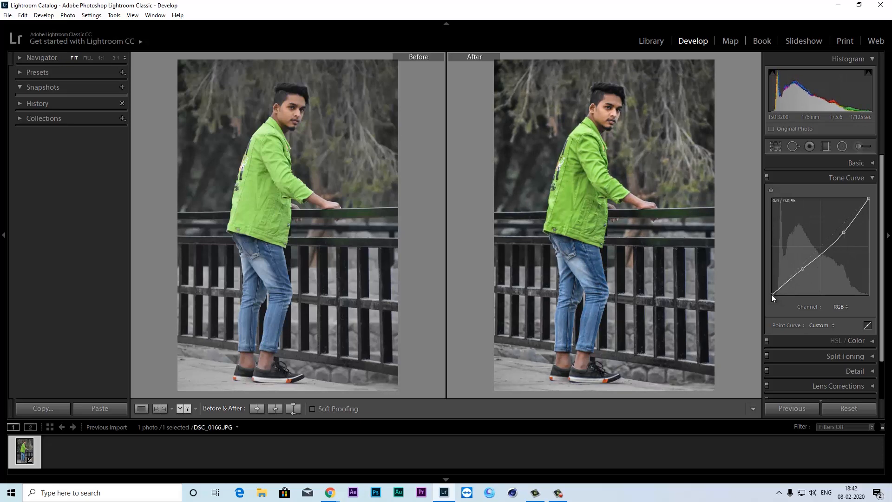
- Move the RGB curve's black point slightly inward, lower its white point to about 92.5%, and raise the shadow point a little
left_click_drag(771, 294, 775, 299)
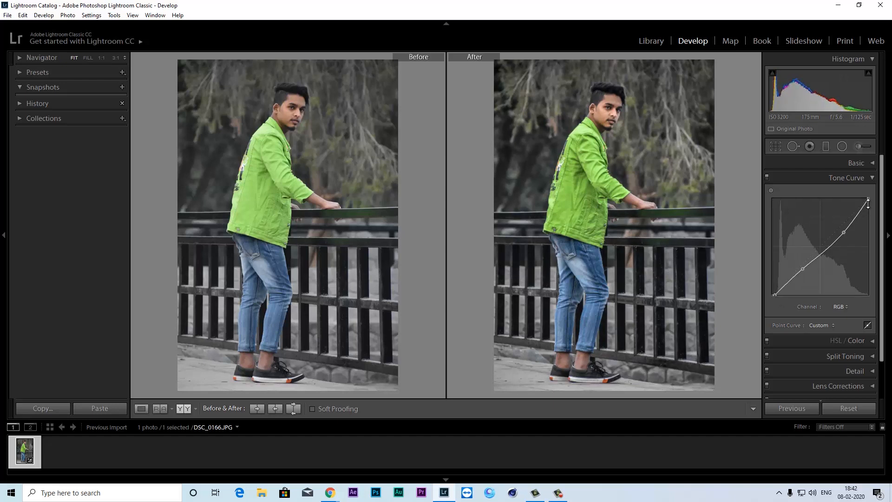
left_click_drag(868, 201, 869, 206)
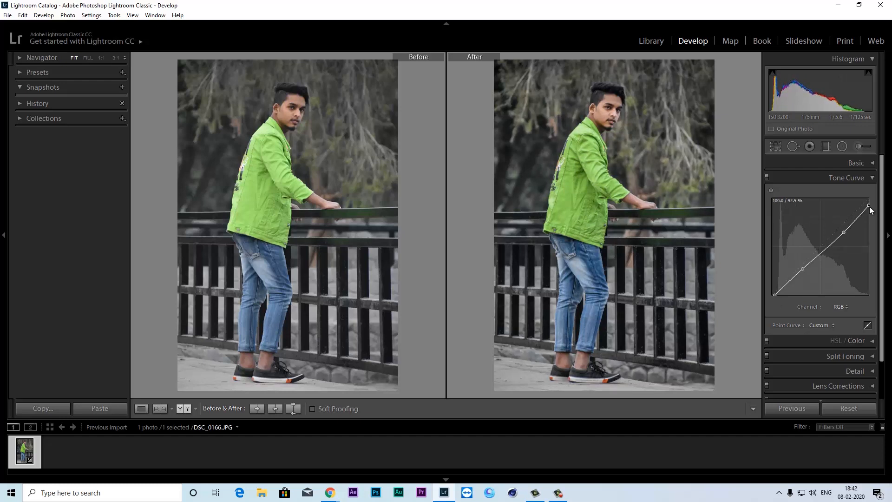
left_click(803, 269)
left_click_drag(803, 269, 803, 269)
left_click_drag(802, 271, 801, 266)
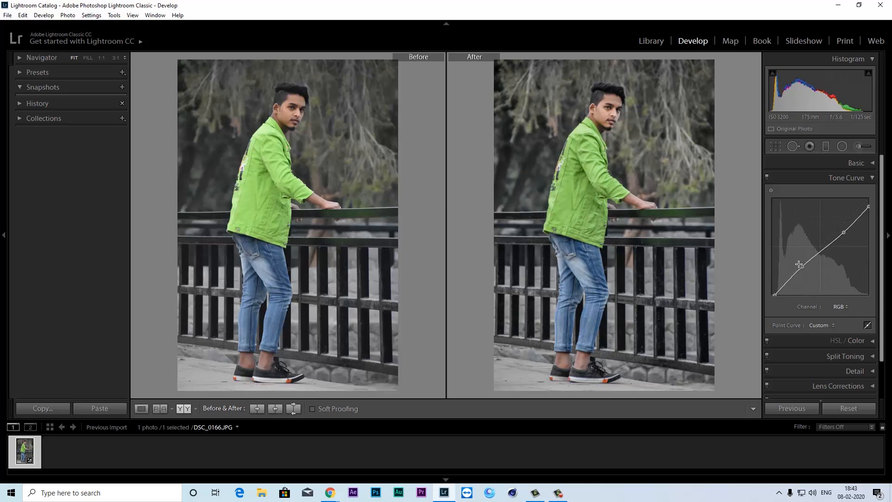
left_click(863, 178)
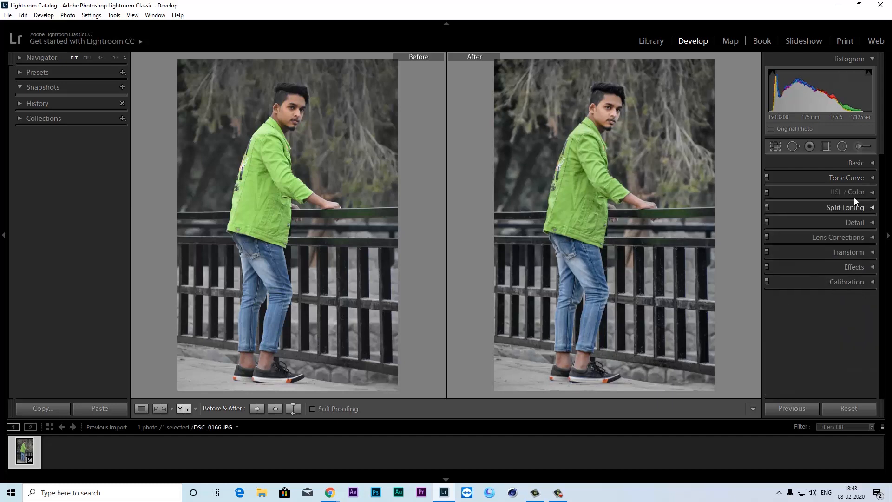
- Reduce the red saturation slightly and set the orange range to hue −20, saturation +11 and luminance −4
left_click(854, 193)
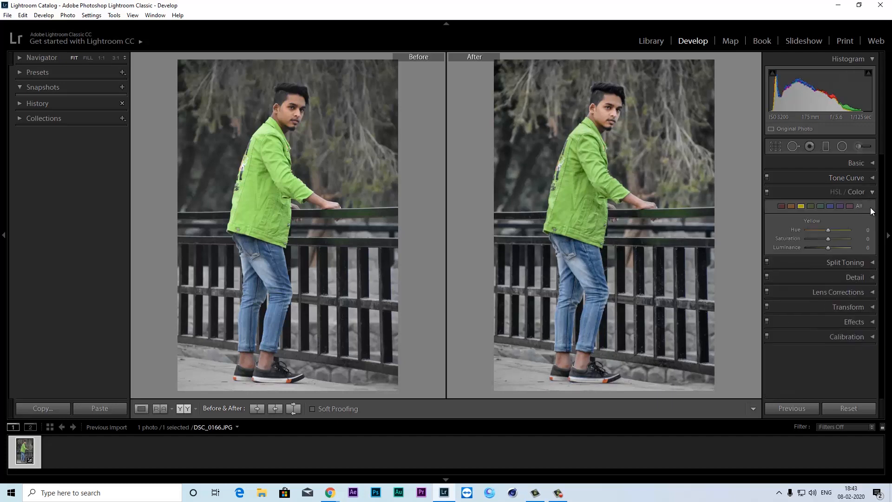
left_click(782, 205)
left_click_drag(829, 239, 826, 239)
left_click(791, 206)
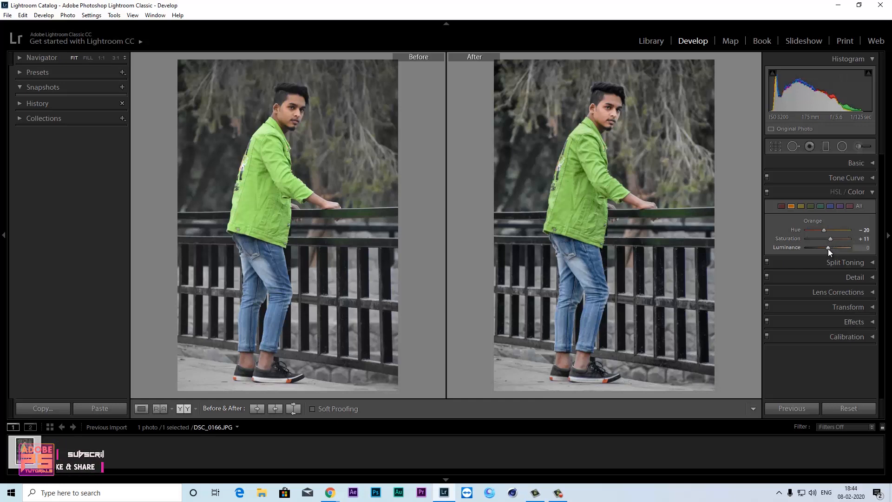
left_click_drag(828, 248, 828, 248)
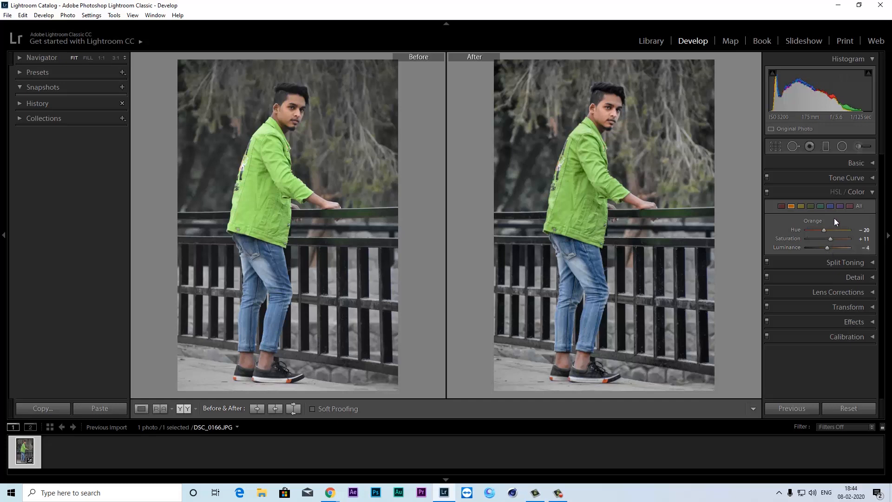
- Shift the yellow hue fully toward orange and raise the yellow luminance slightly
left_click(802, 207)
left_click_drag(827, 230, 802, 231)
left_click_drag(829, 248, 832, 247)
- Set the green hue to −100 and the green saturation to −10, and fine-tune the green luminance
left_click(811, 206)
left_click_drag(827, 230, 806, 231)
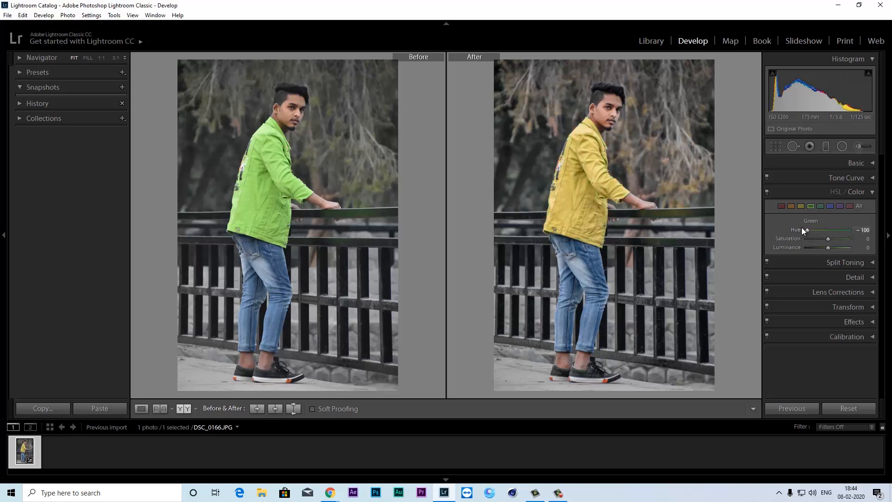
mouse_move(828, 239)
left_mouse_down()
mouse_move(812, 239)
mouse_move(825, 240)
left_mouse_up()
left_click(861, 239)
type("-12")
key("BackSpace")
type("0")
left_click_drag(829, 249, 829, 250)
left_click_drag(826, 249, 827, 249)
- Shift the aqua hue slightly toward blue and adjust the aqua saturation
left_click(821, 206)
left_click_drag(827, 230, 834, 230)
left_click_drag(830, 239, 806, 249)
- Turn the jeans teal by setting the blue range to hue −49, saturation +40 and luminance +13
left_click(831, 206)
left_click_drag(828, 229, 815, 232)
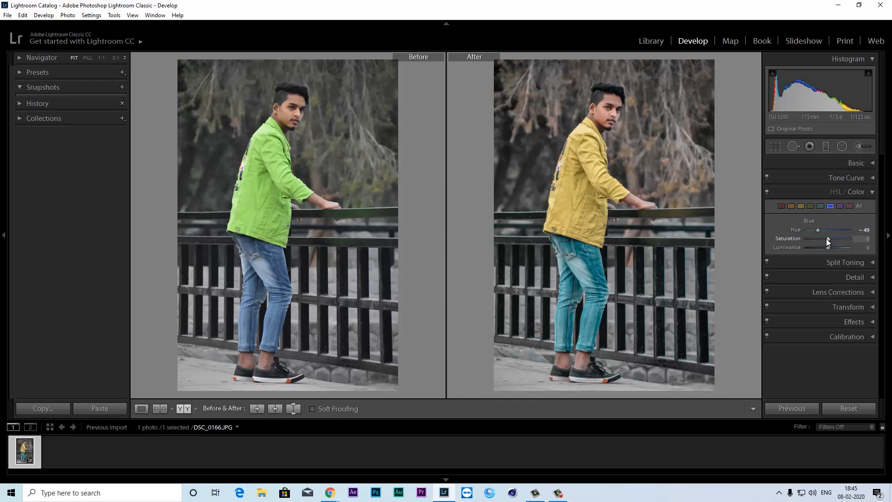
left_click_drag(828, 240, 834, 241)
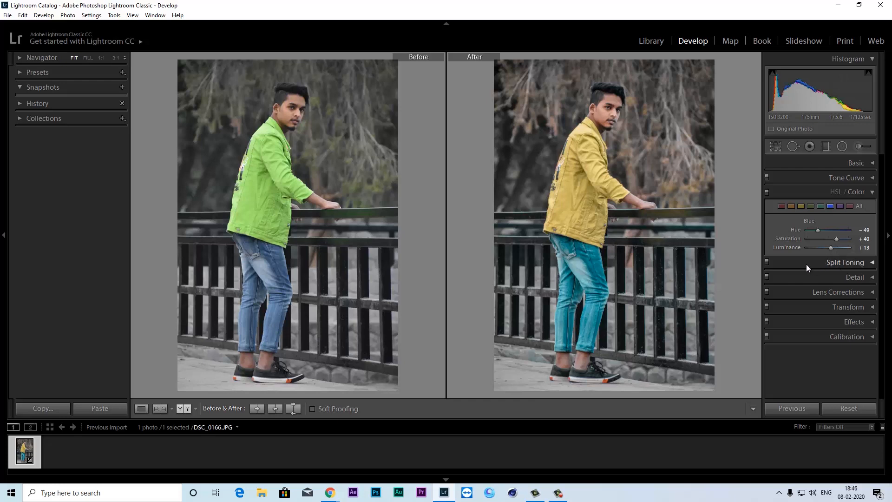
left_click(870, 195)
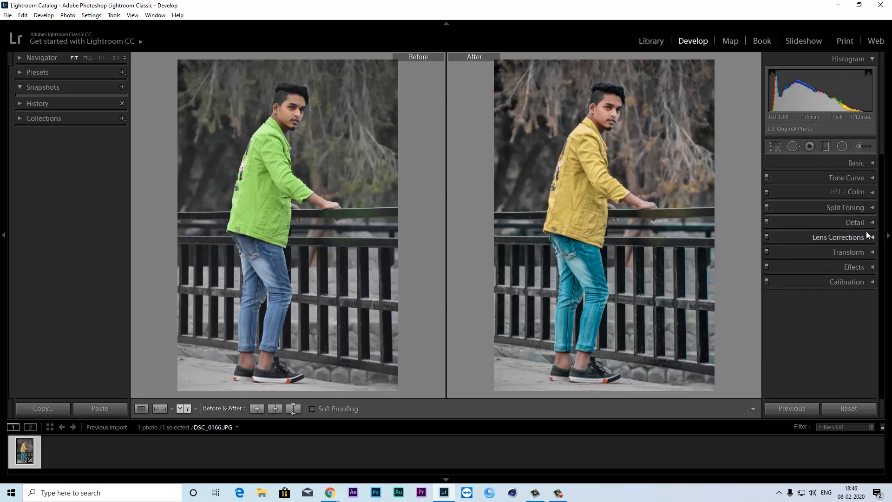
- Set the sharpening amount to 45 and the luminance noise reduction to 5
left_click(865, 222)
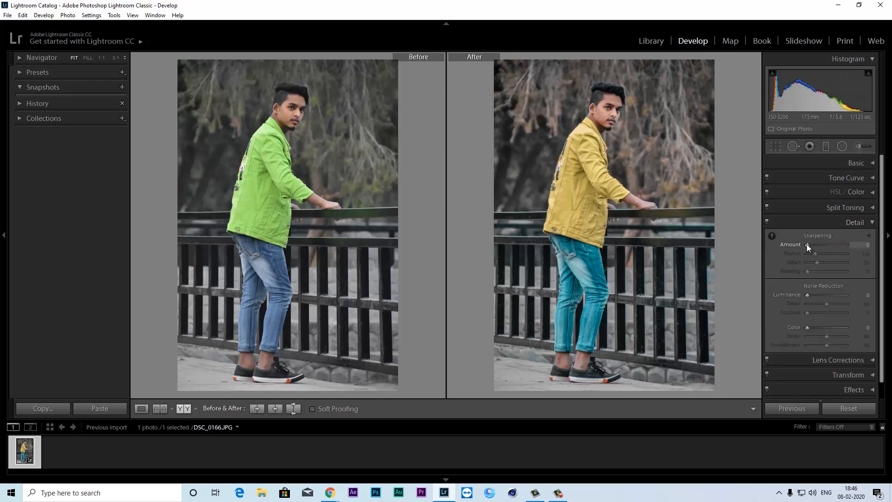
left_click_drag(807, 245, 835, 247)
left_click_drag(808, 296, 809, 297)
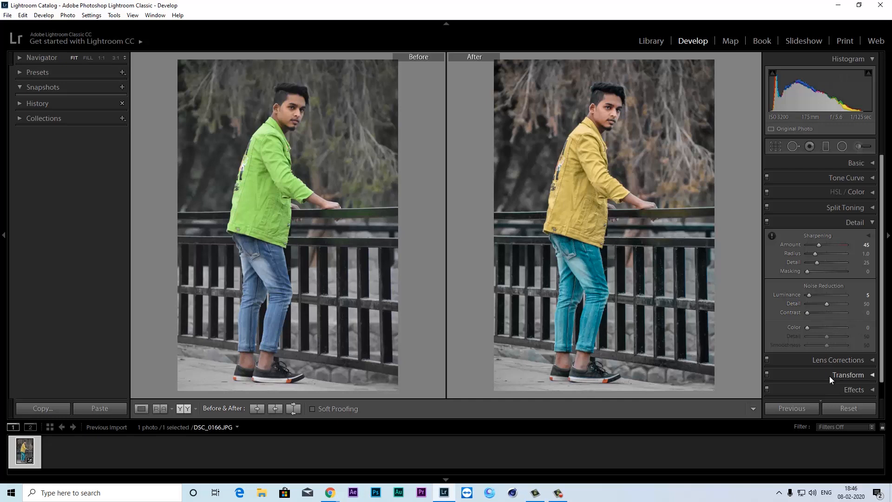
left_click(871, 225)
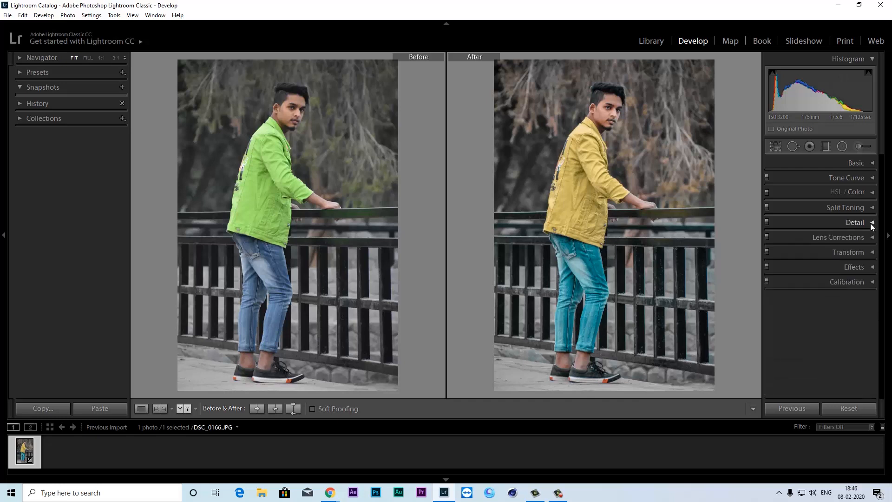
- Add a dark post-crop vignette with amount −50, midpoint 85, roundness +71 and feather 92, leaving its highlights at 0
left_click(868, 267)
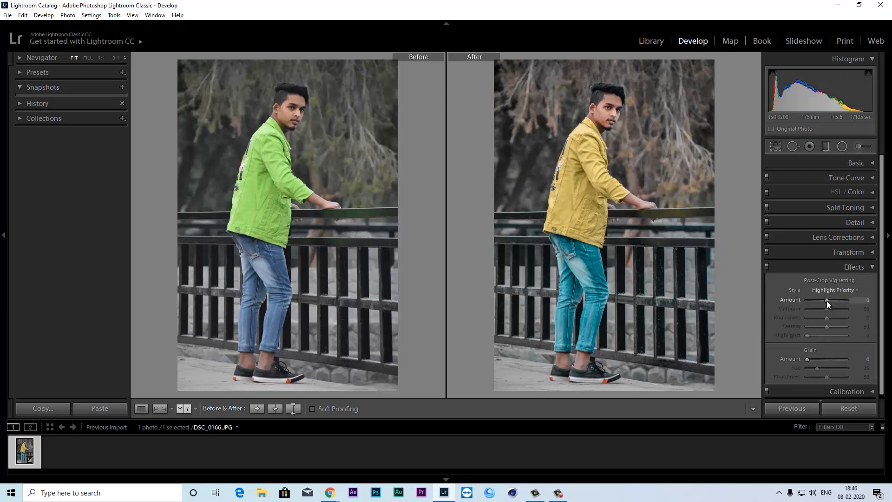
left_click_drag(827, 300, 818, 299)
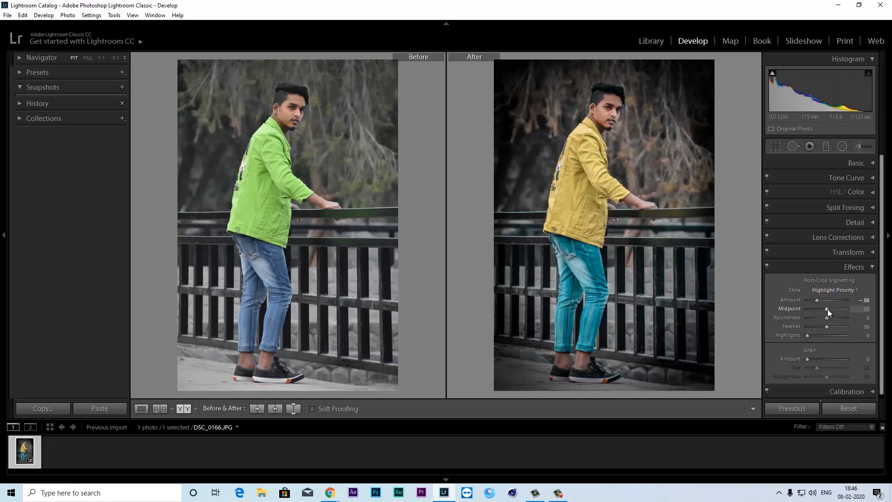
left_click_drag(827, 309, 840, 308)
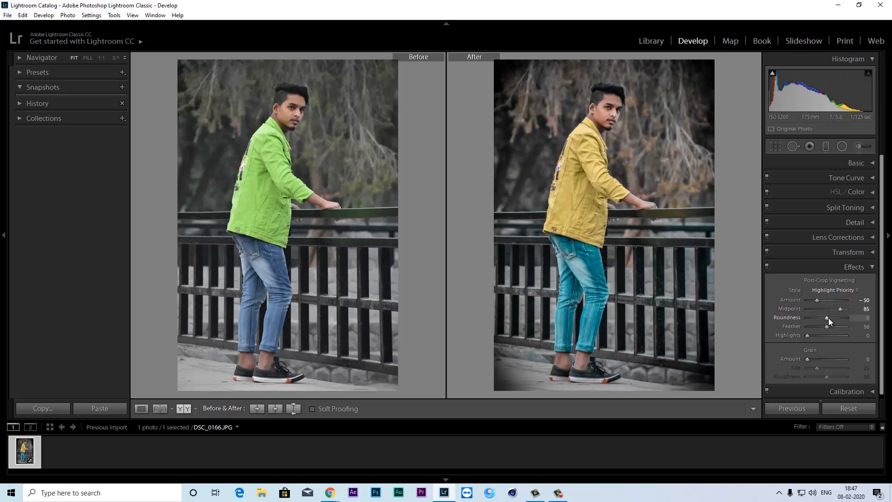
left_click_drag(829, 318, 842, 319)
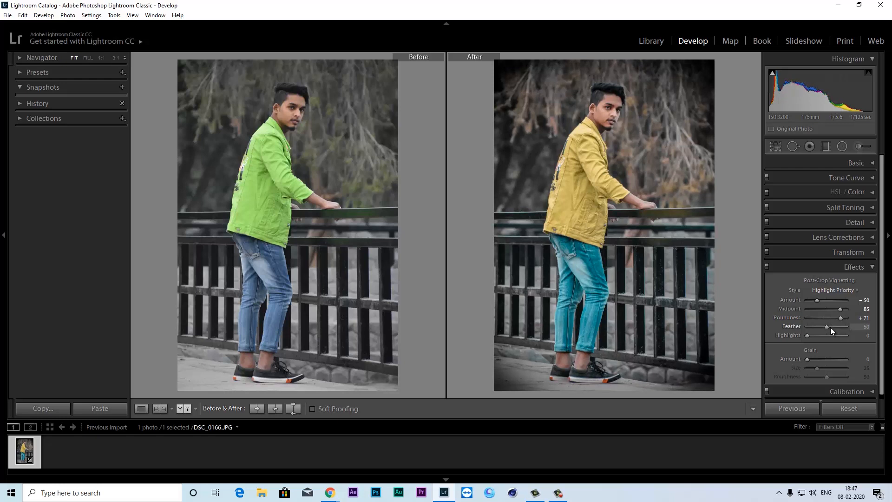
left_click_drag(830, 327, 836, 327)
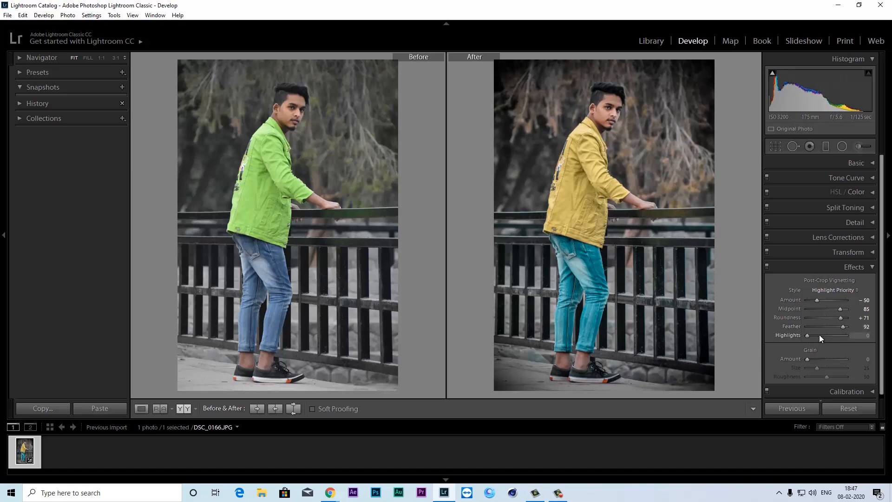
left_click_drag(843, 336, 796, 341)
- Examine the face and jacket up close in the before and after views
left_click_drag(619, 123, 590, 162)
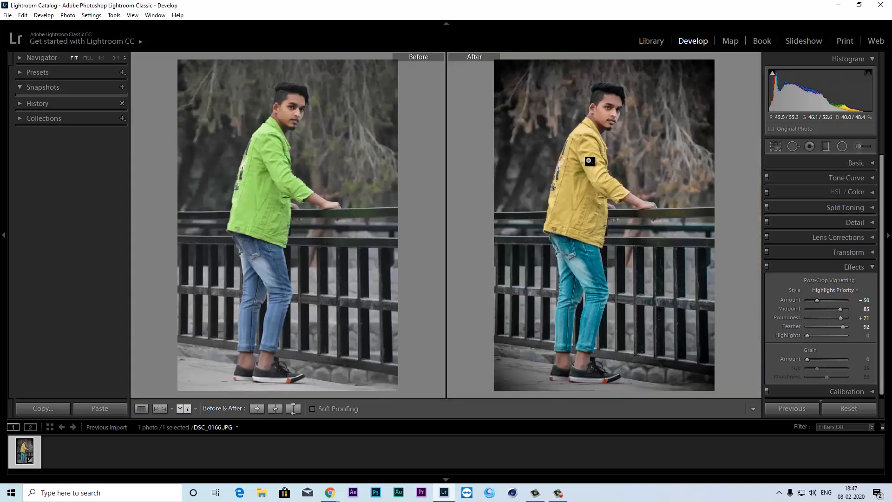
left_click(601, 123)
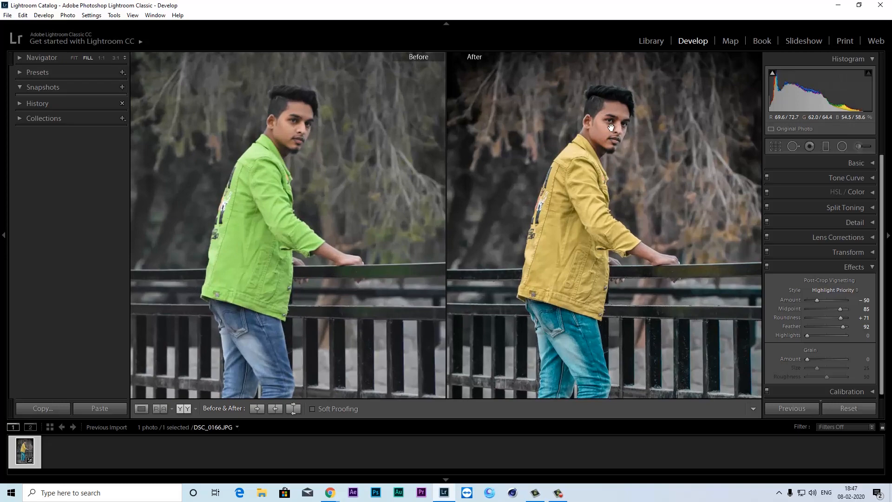
left_click_drag(611, 126, 584, 175)
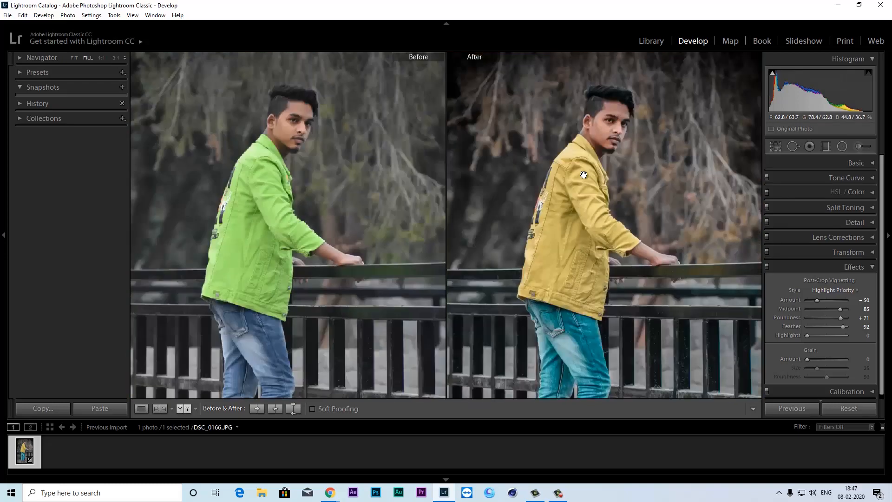
key("z")
key("z")
key("z")
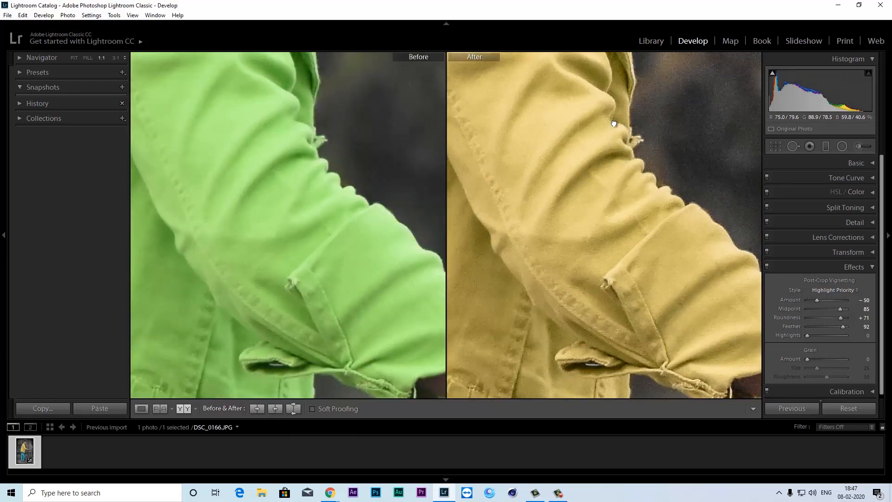
left_click_drag(615, 123, 592, 313)
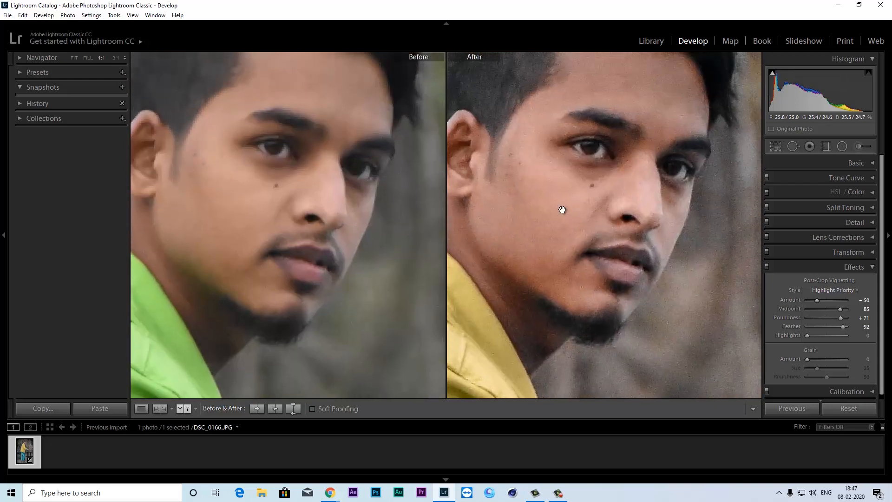
left_click(583, 199)
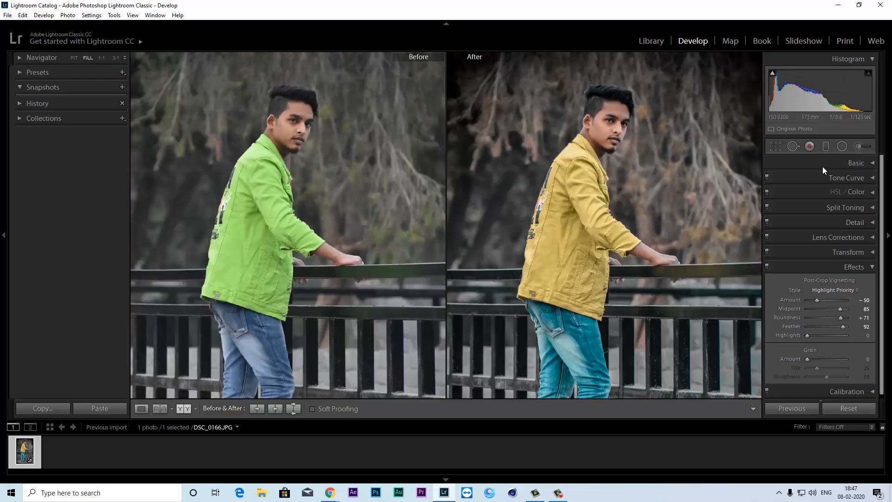
- Brighten the face with the adjustment brush at size 15, feather 100 and flow 21
left_click(859, 146)
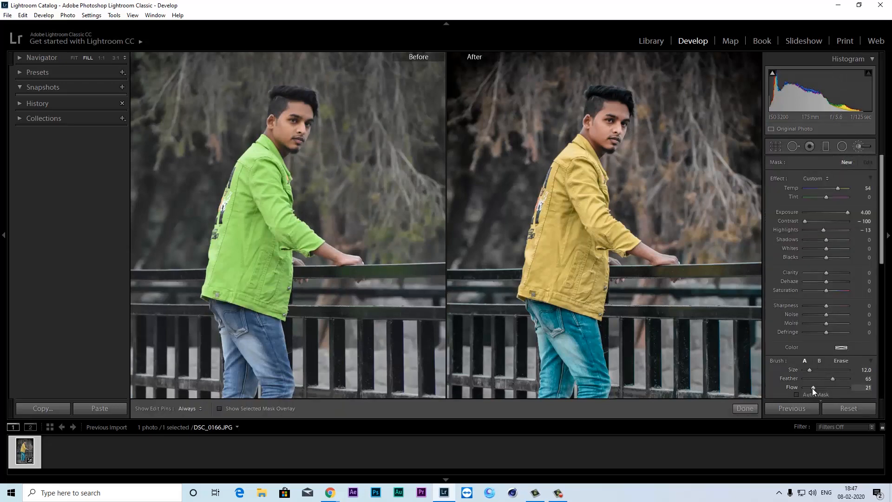
left_click_drag(812, 390, 814, 389)
mouse_move(833, 379)
left_mouse_down()
mouse_move(846, 381)
mouse_move(812, 370)
left_mouse_up()
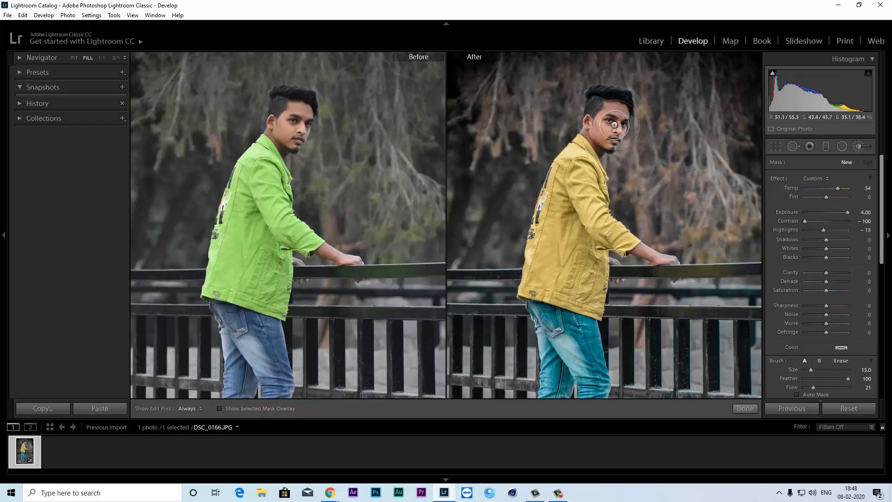
key("h")
mouse_move(616, 118)
left_mouse_down()
mouse_move(598, 147)
mouse_move(587, 138)
mouse_move(615, 106)
mouse_move(617, 121)
left_mouse_up()
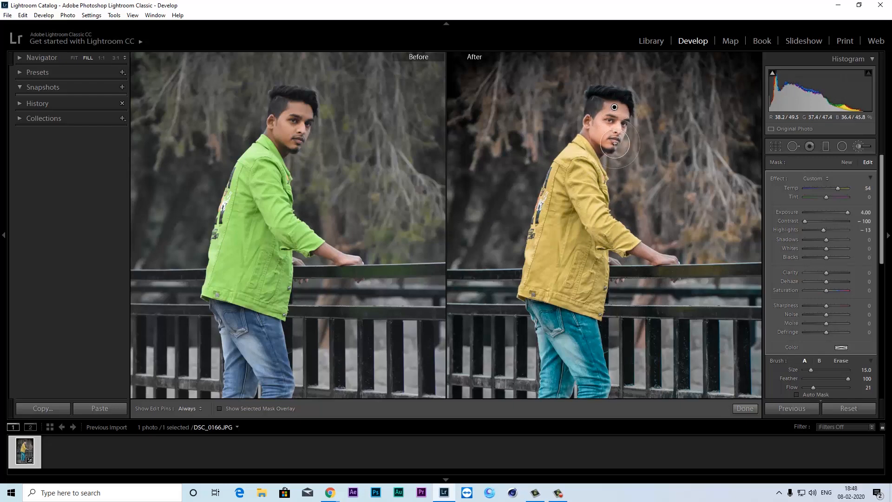
key("h")
key("h")
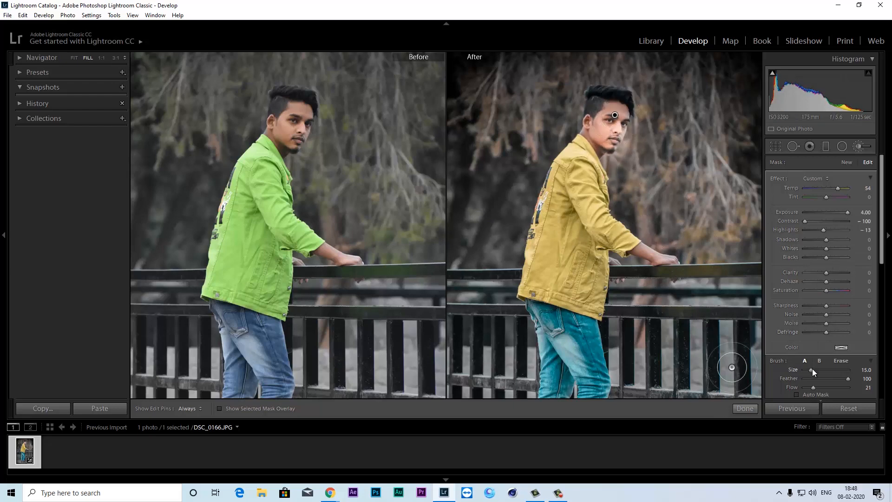
- Set the brush to size 34.1, feather 54 and flow 20, and finish the face adjustment
left_click_drag(812, 369, 821, 370)
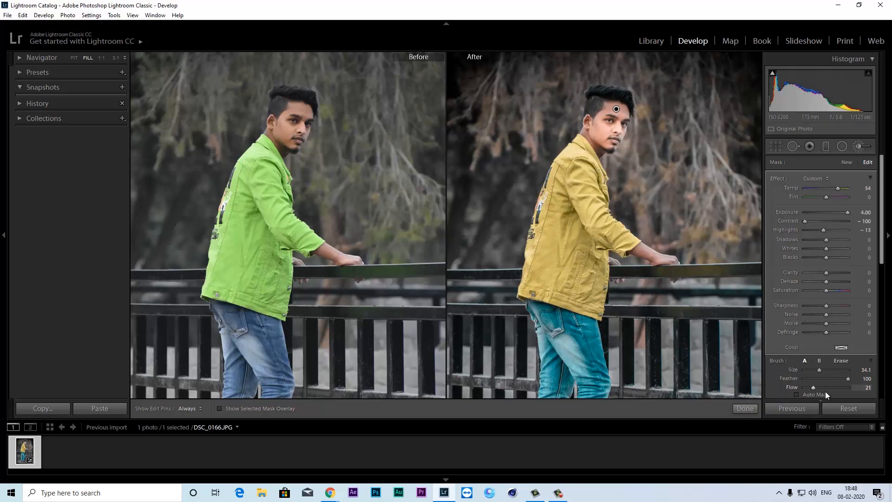
mouse_move(824, 389)
left_mouse_down()
mouse_move(806, 387)
mouse_move(849, 380)
mouse_move(829, 377)
left_mouse_up()
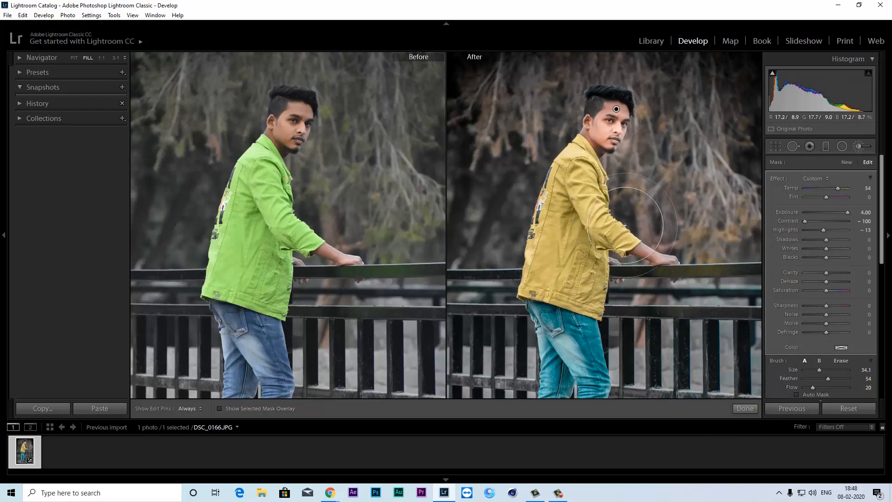
key("z")
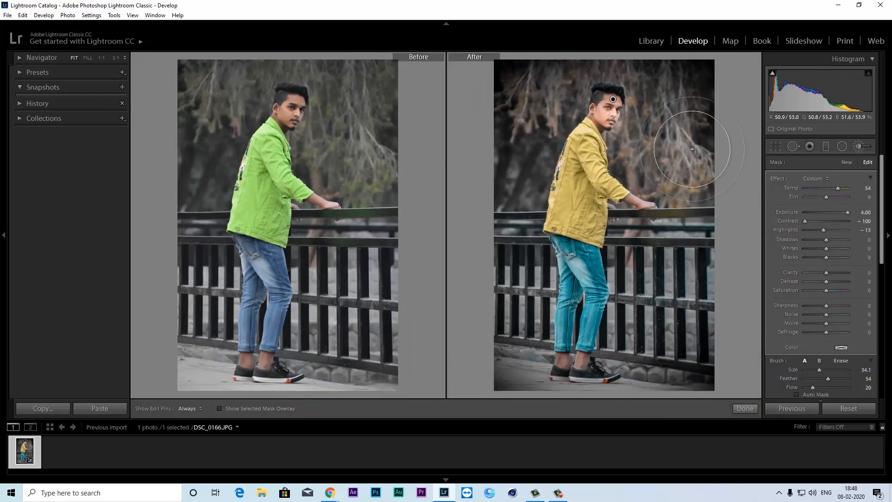
left_click(743, 408)
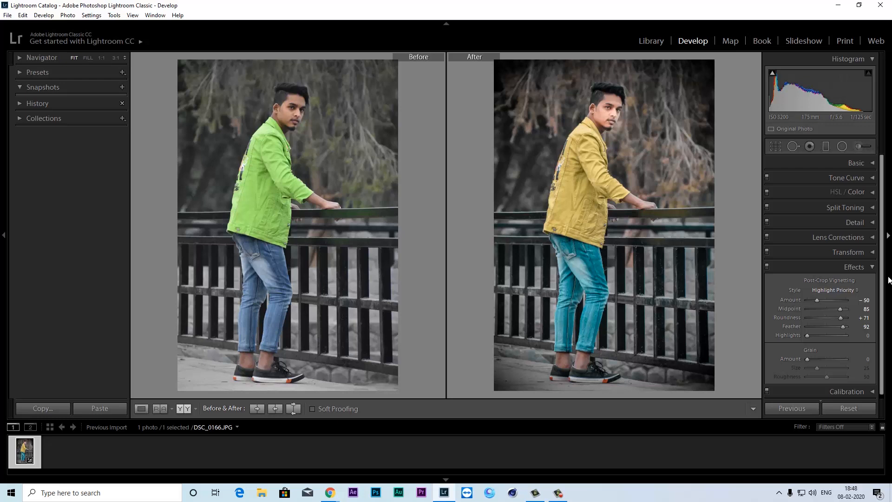
- Try shifting the shadows tint and the green primary hue in the calibration settings, undoing the changes
left_click(863, 267)
left_click(865, 282)
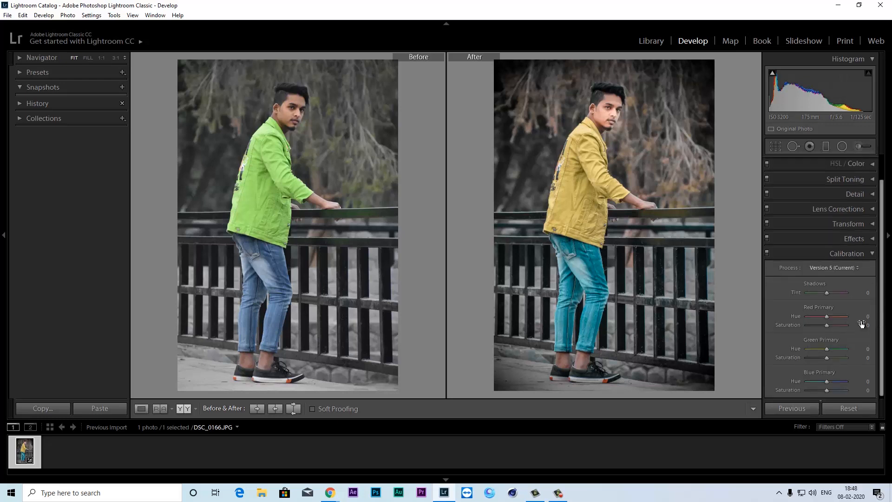
left_click_drag(822, 294, 818, 295)
key("ctrl+z")
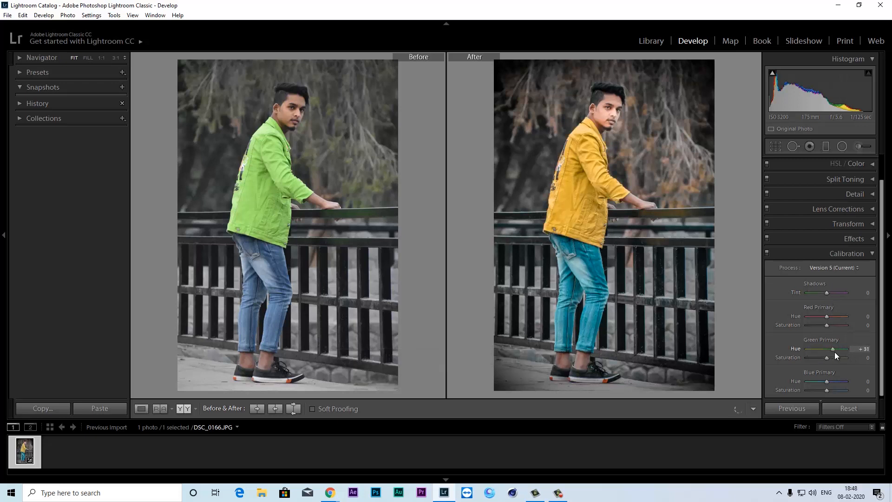
left_click_drag(835, 356, 829, 351)
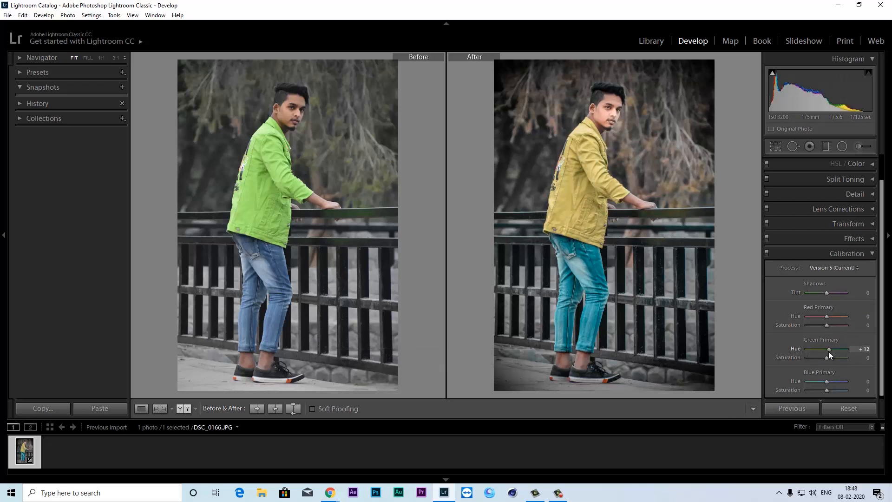
key("ctrl+z")
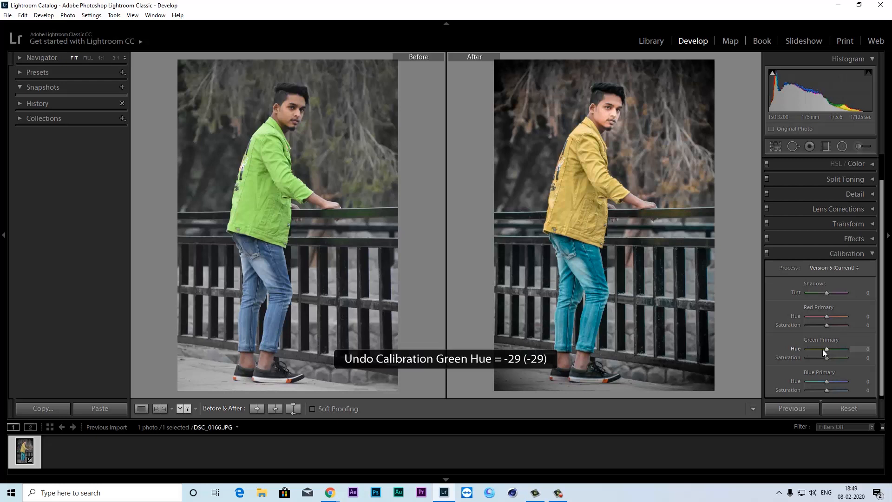
- Shift the calibration green primary hue slightly toward yellow, fine-tuning it around −21
left_click_drag(826, 350, 823, 350)
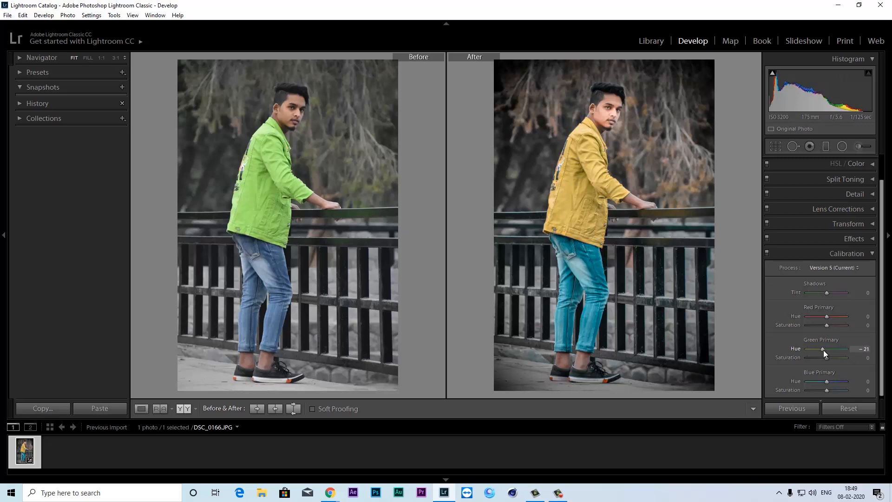
left_click_drag(823, 350, 824, 349)
left_click(863, 254)
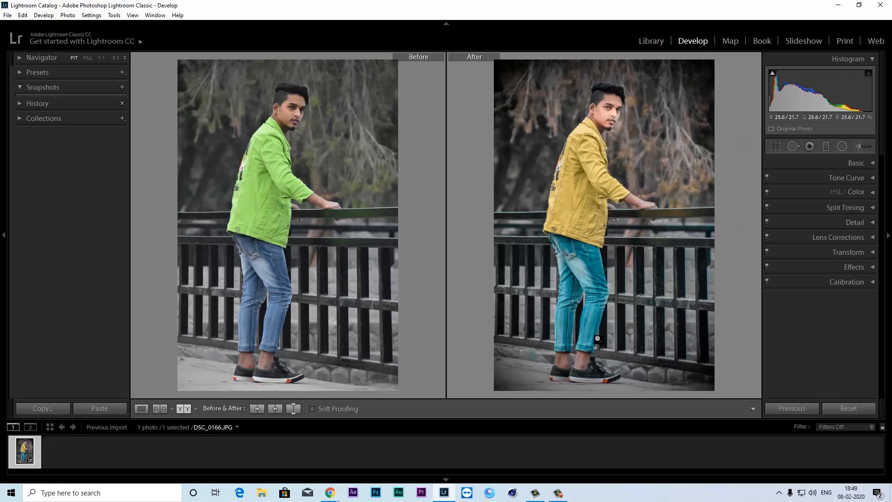